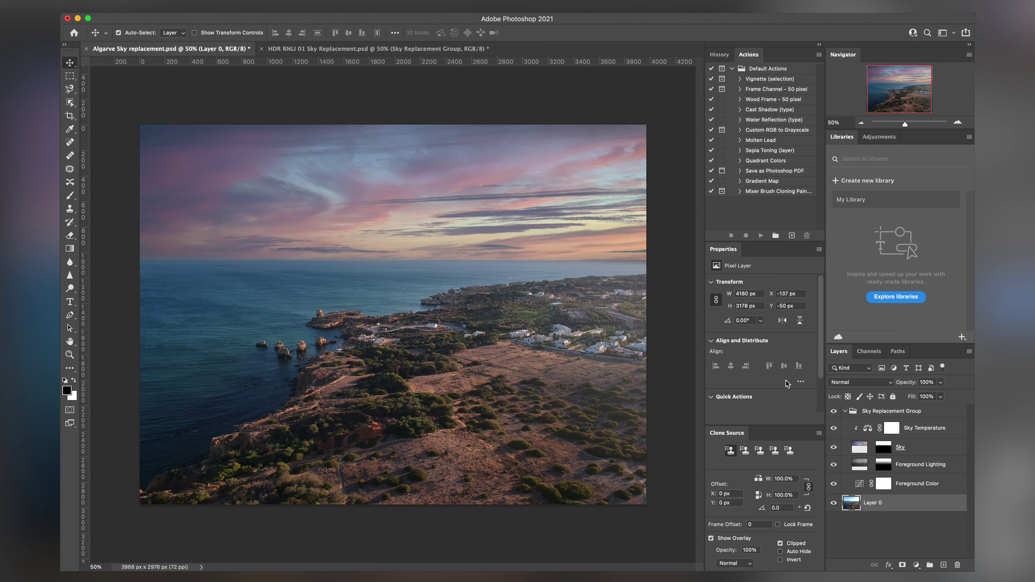
Delete the old sky replacement group, scale Layer 0 to about 102.67% (4292 × 3263 px), and reselect it.
click(874, 411)
key(Delete)
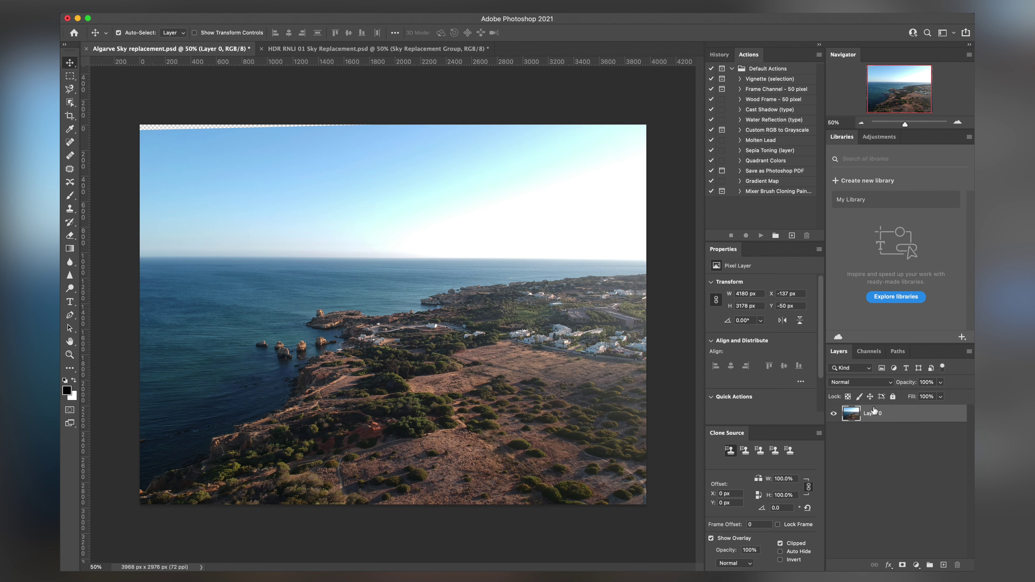
key(super+t)
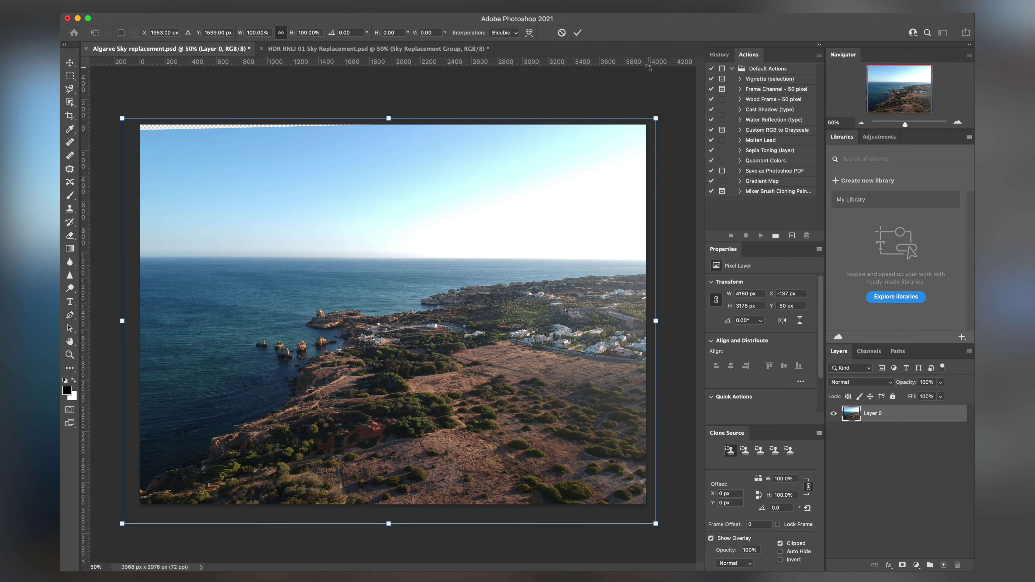
drag(650, 122, 672, 112)
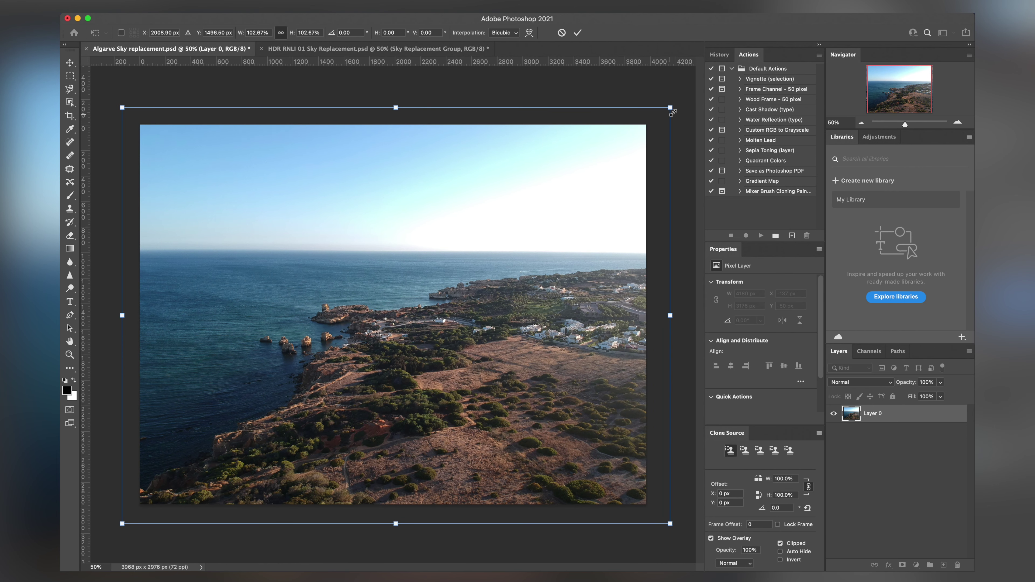
key(Return)
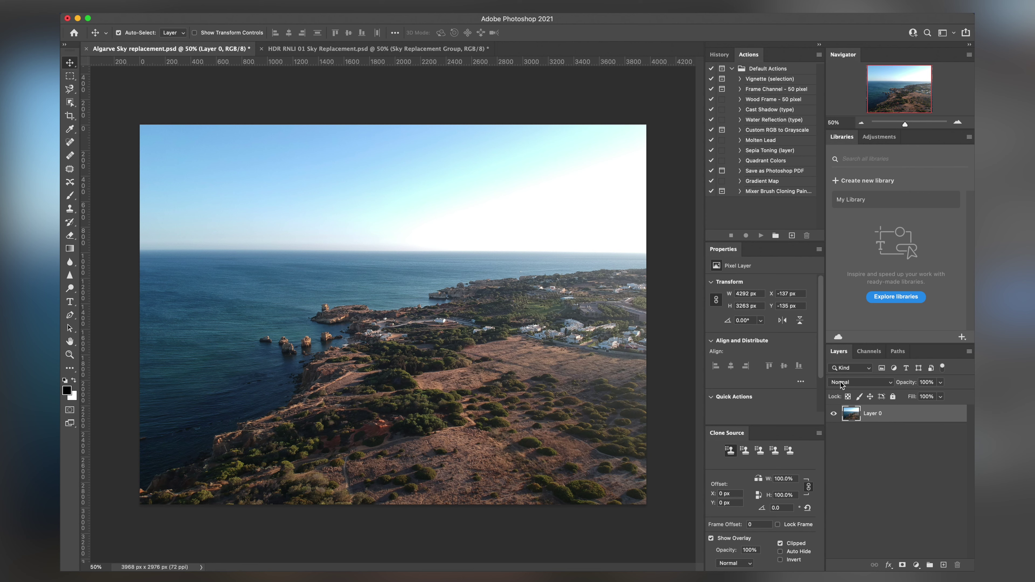
click(947, 484)
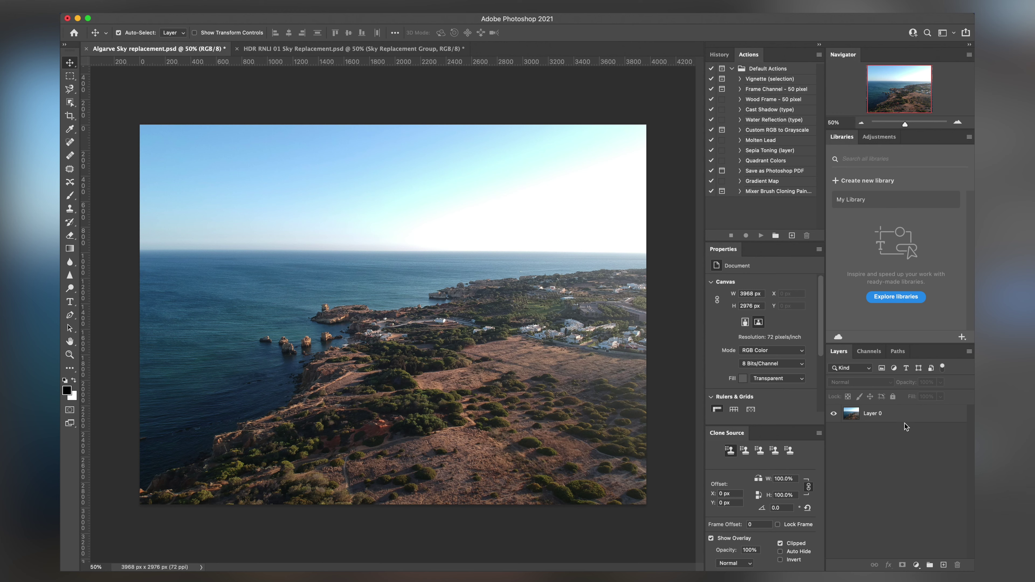
click(906, 415)
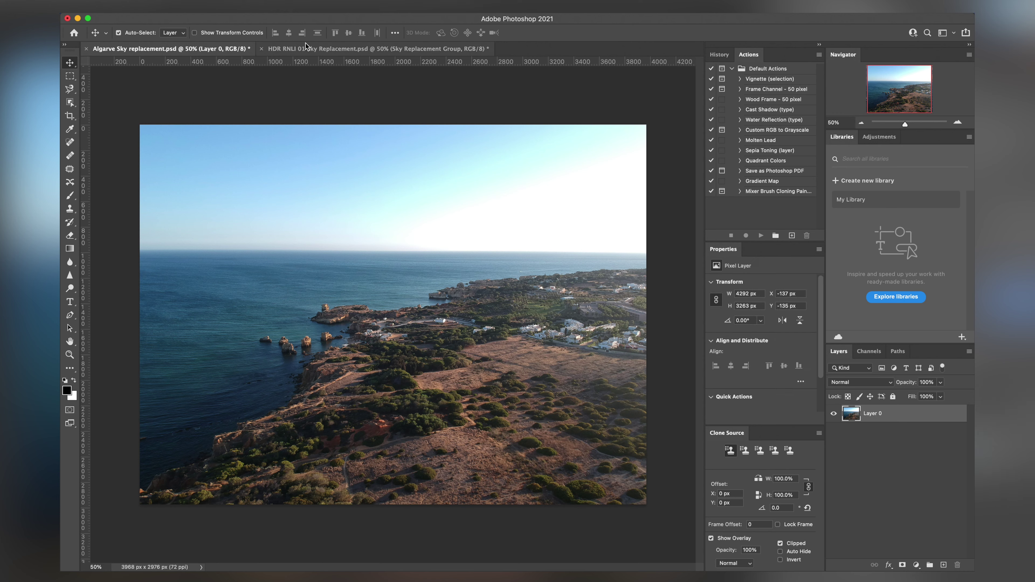
Launch Edit > Sky Replacement with a pink dusk sky preview and show the sky presets' gear menu.
click(163, 8)
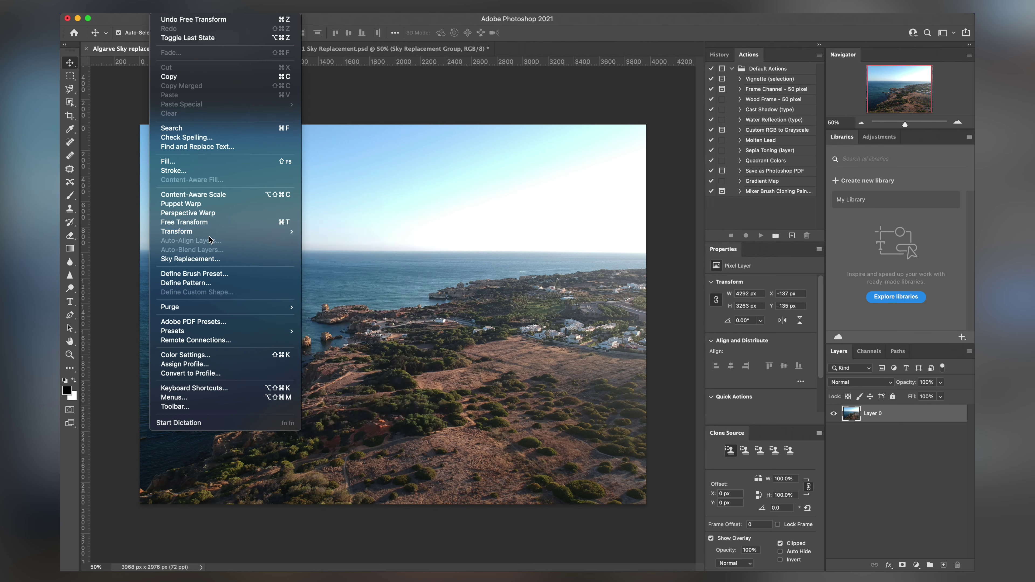
click(202, 259)
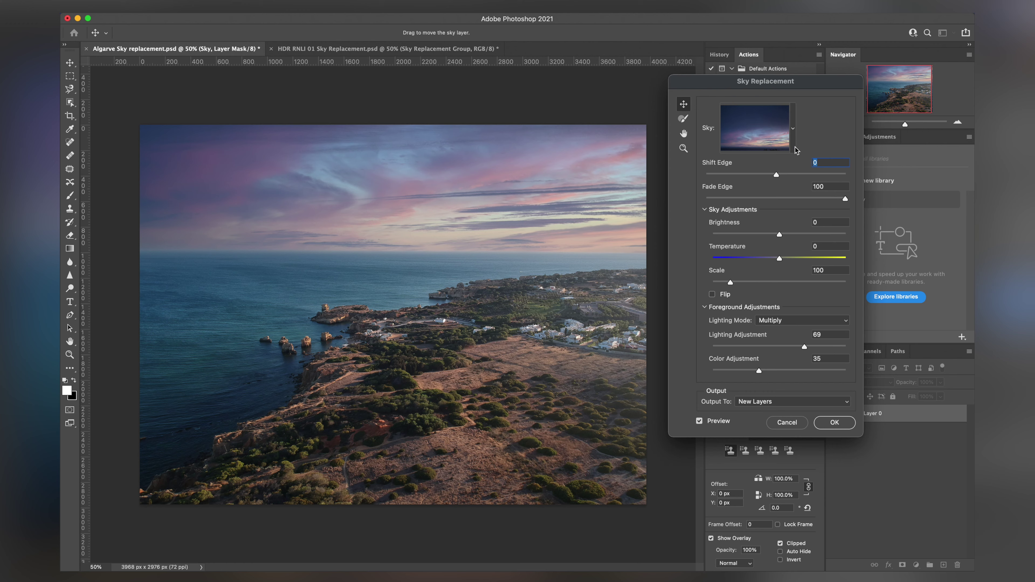
drag(806, 87, 782, 92)
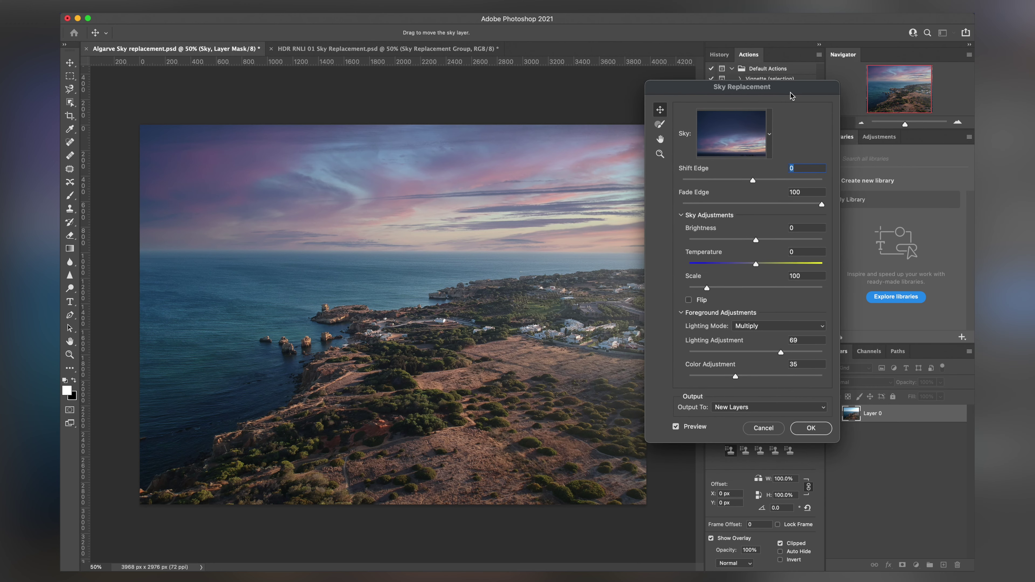
click(769, 135)
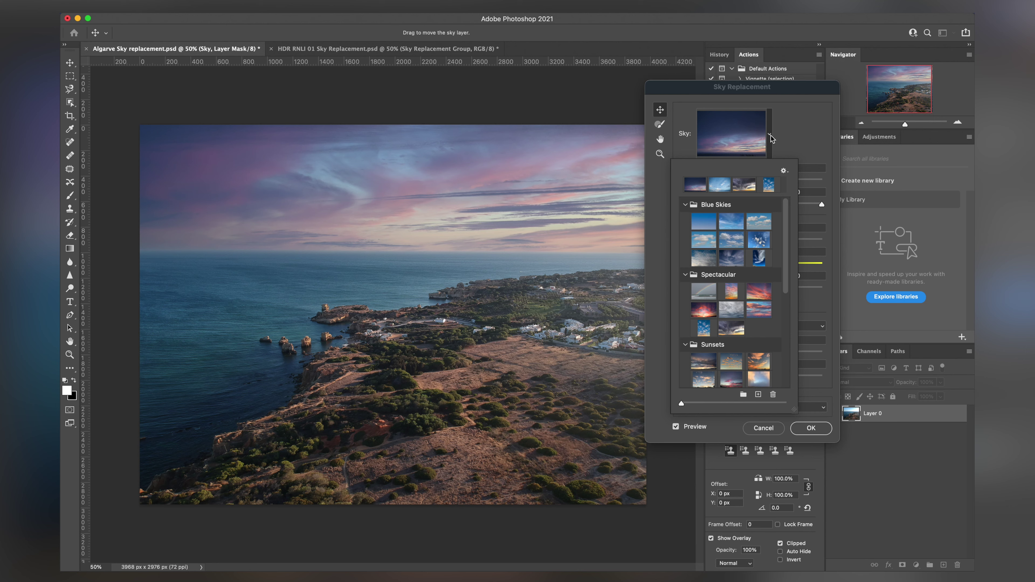
click(783, 172)
mouse_move(790, 175)
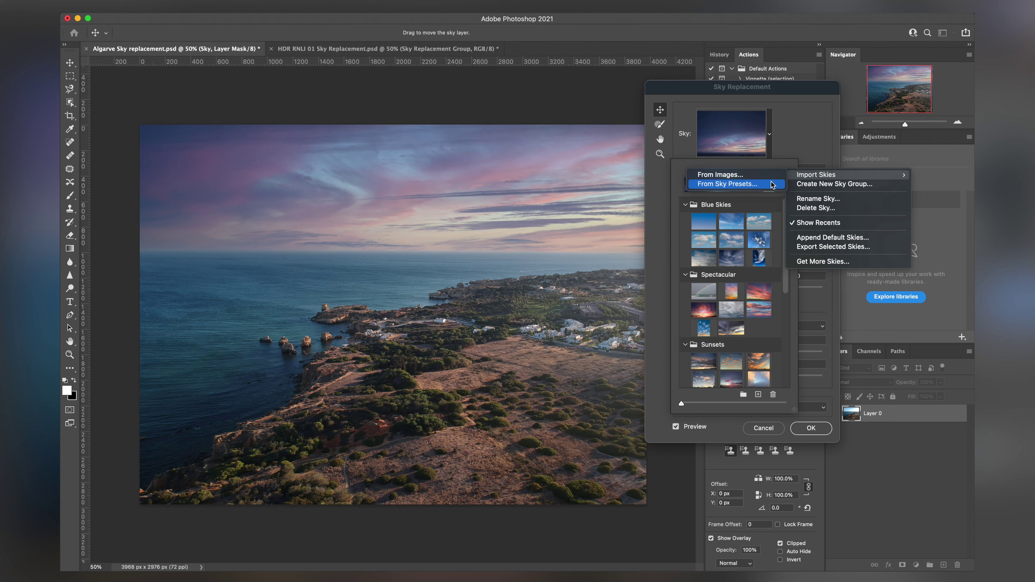
Use Get More Skies to download the free Night Skies pack from Adobe's sky page.
click(820, 265)
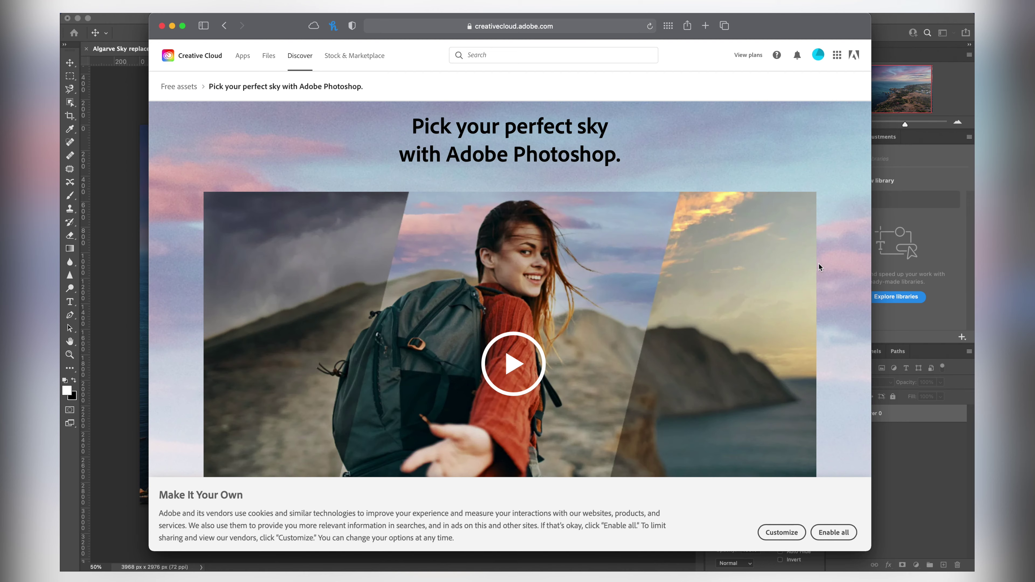
scroll(819, 265, down, 10)
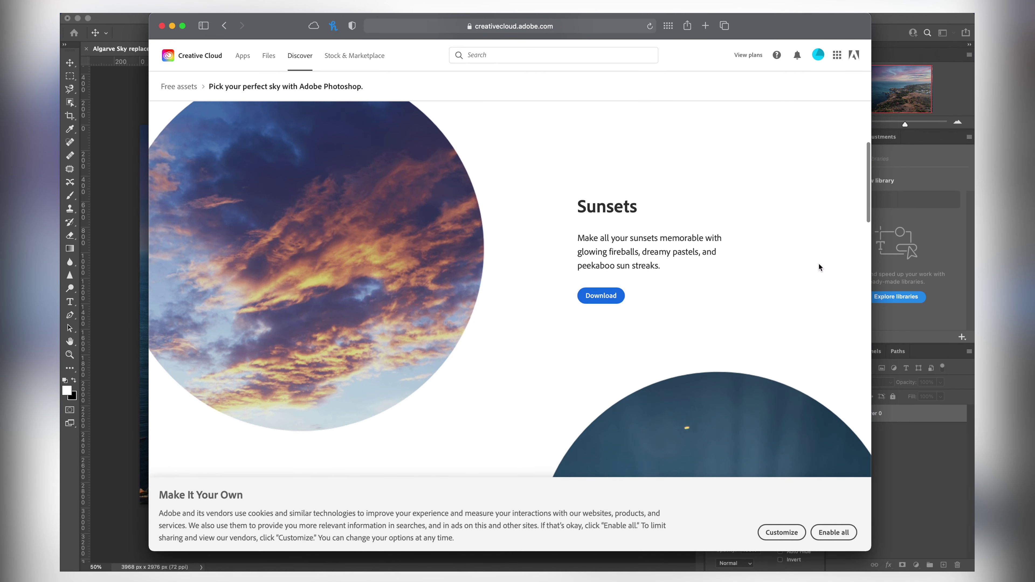
scroll(640, 317, down, 5)
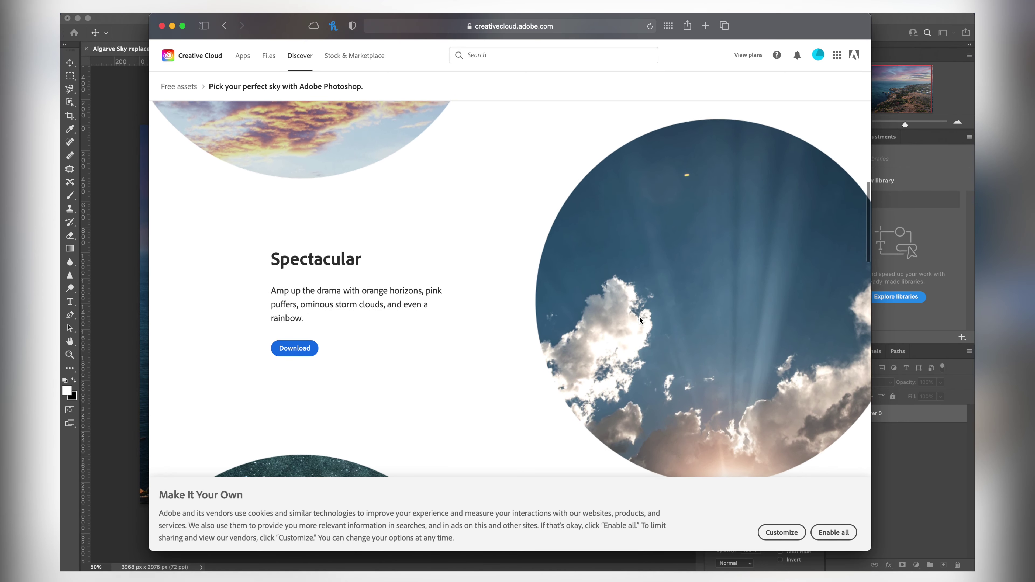
scroll(639, 317, down, 5)
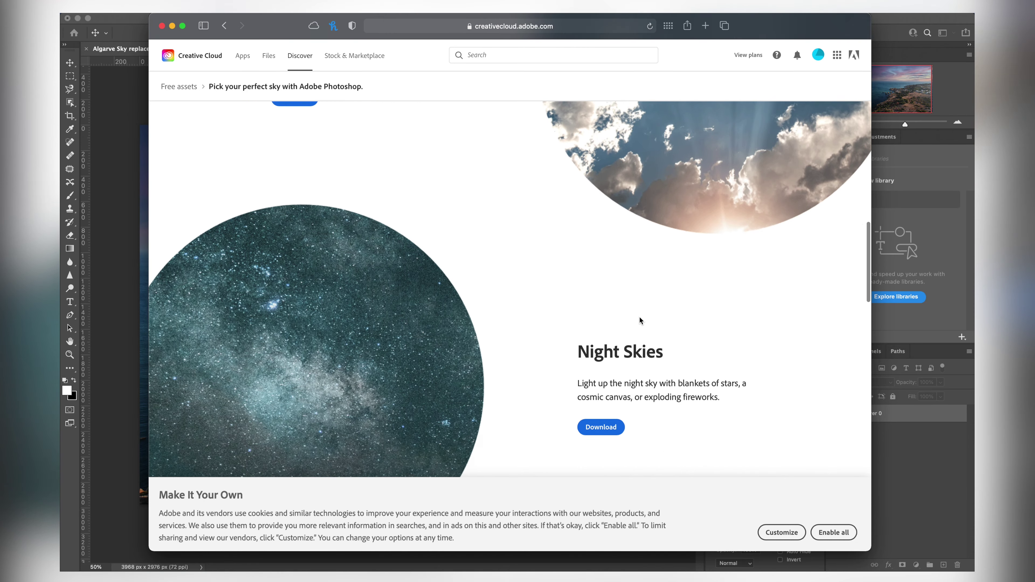
scroll(640, 317, down, 5)
scroll(640, 317, up, 1)
scroll(628, 215, up, 3)
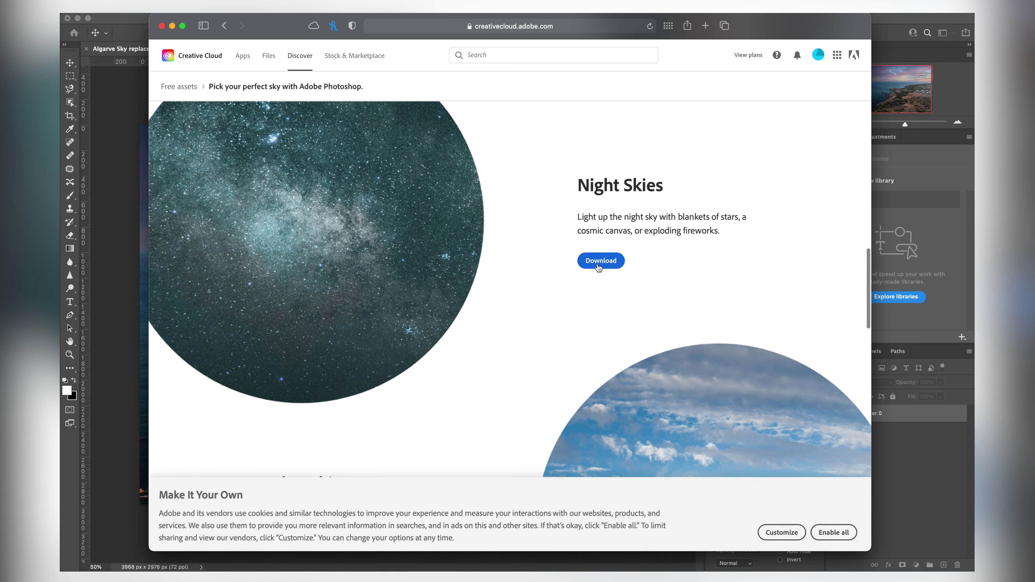
click(599, 261)
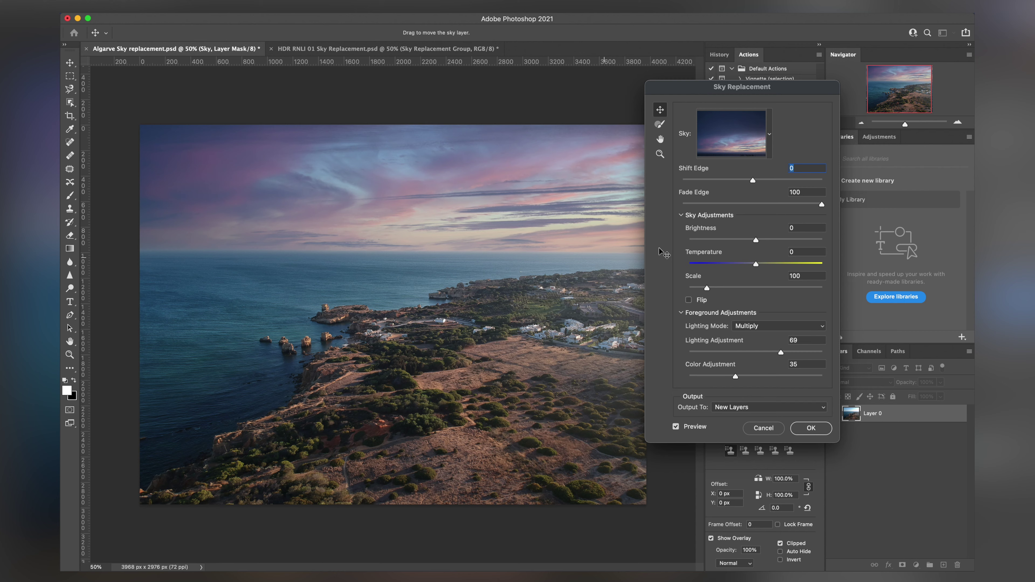
Choose Import Skies > From Sky Presets... from the sky picker's gear menu.
click(770, 136)
click(783, 172)
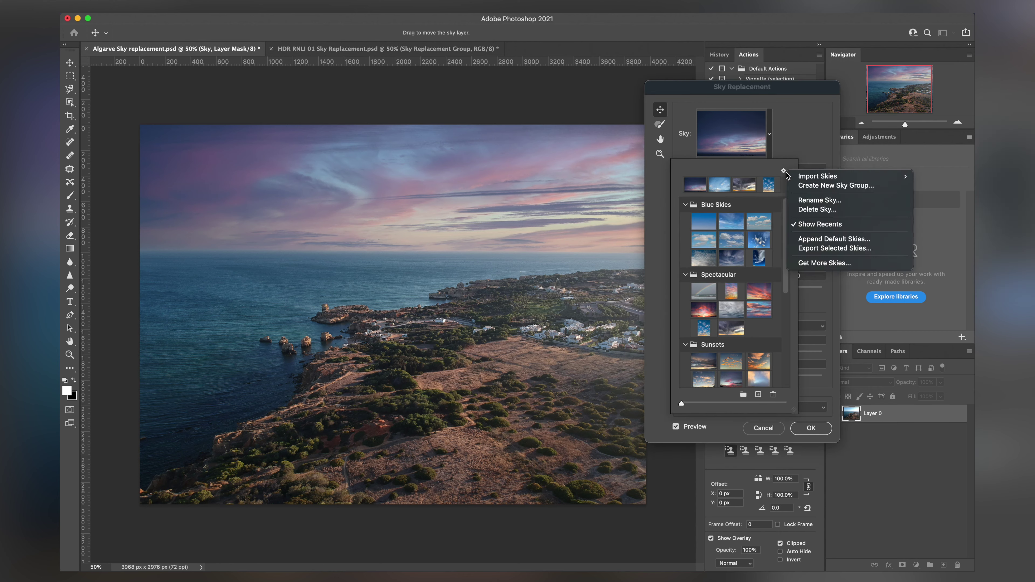
mouse_move(792, 176)
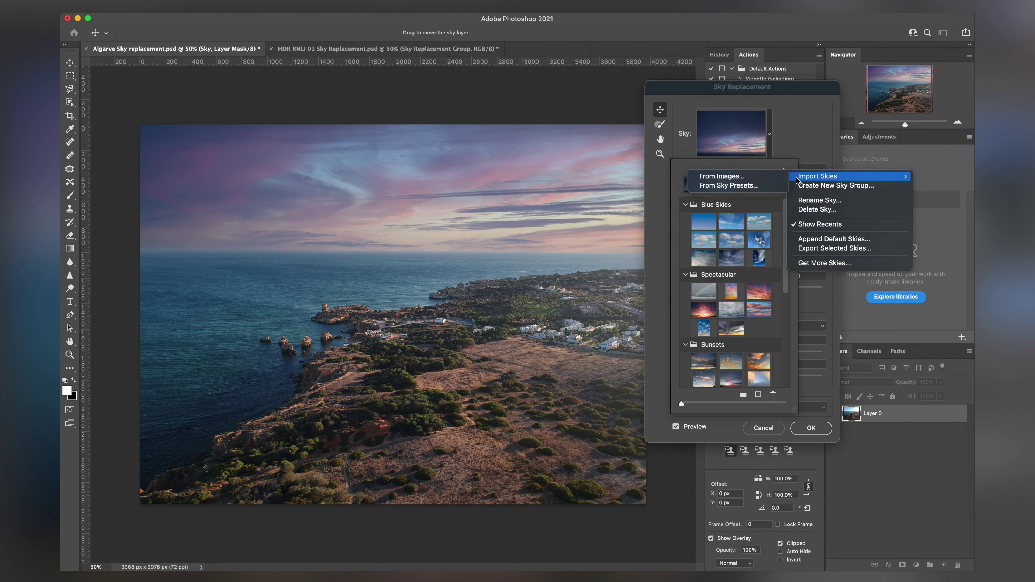
click(763, 189)
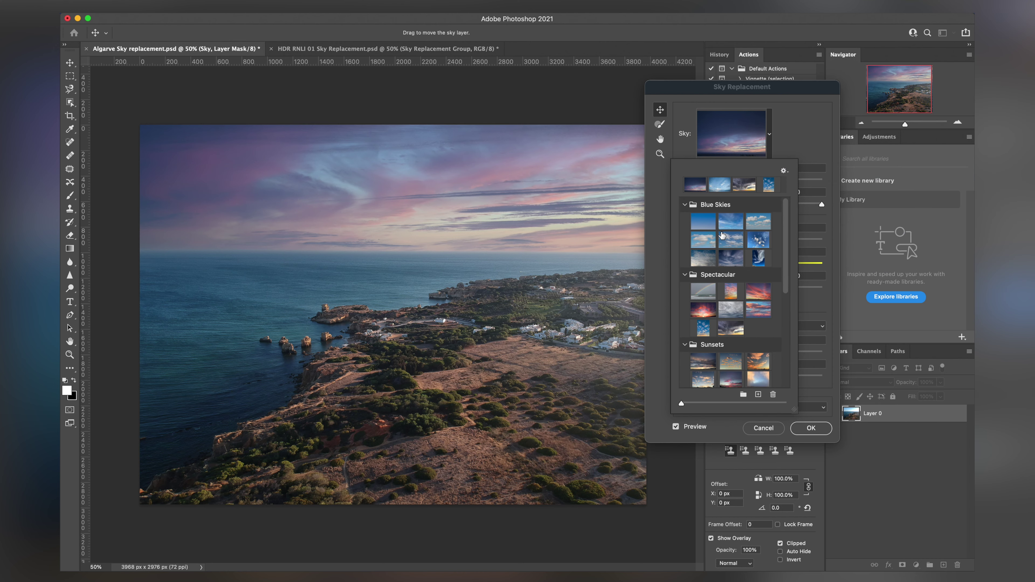
Preview several Blue Skies presets, then pick the pink SunsetSky007 dusk preset from Sunsets.
click(740, 226)
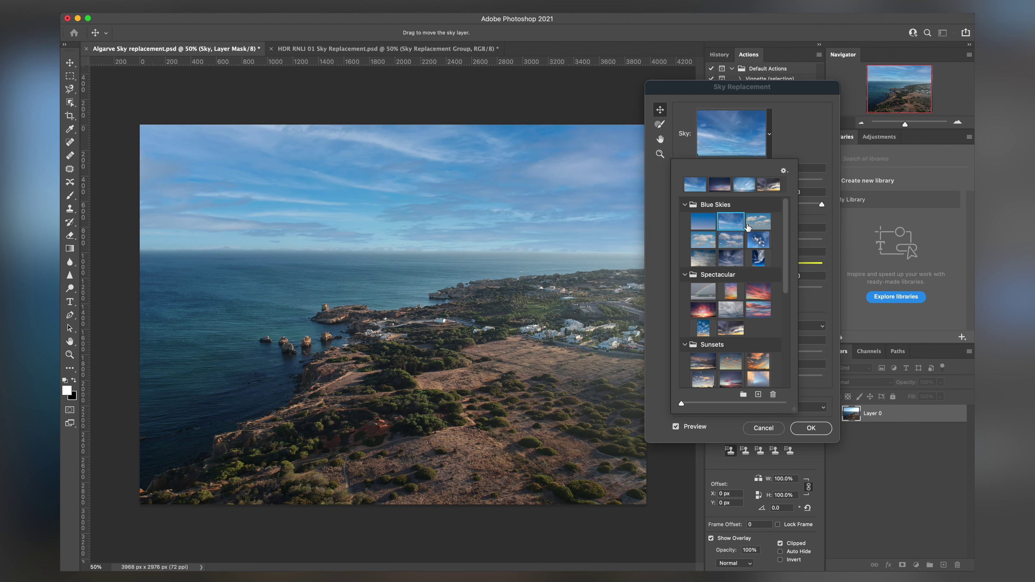
click(753, 224)
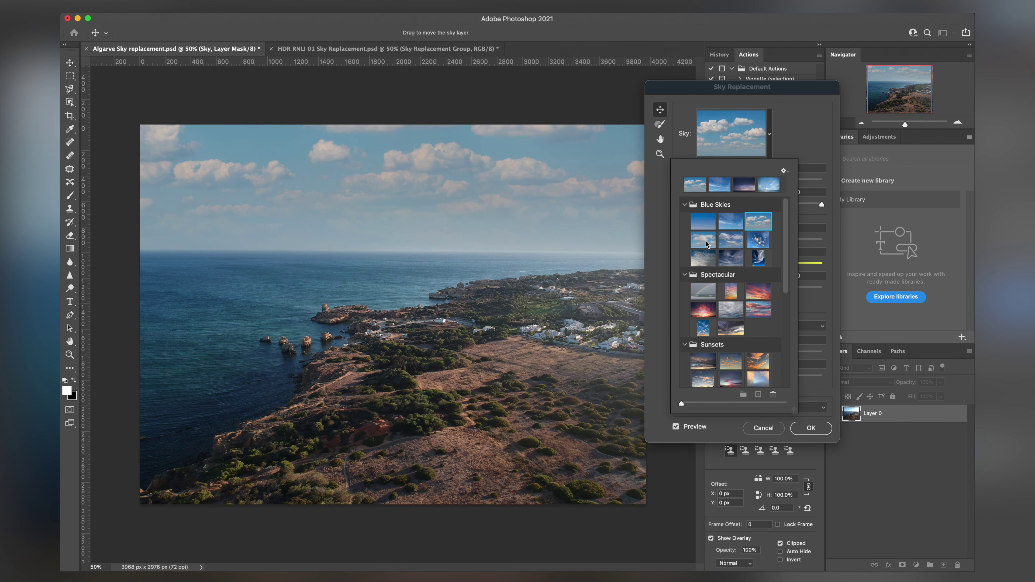
click(706, 244)
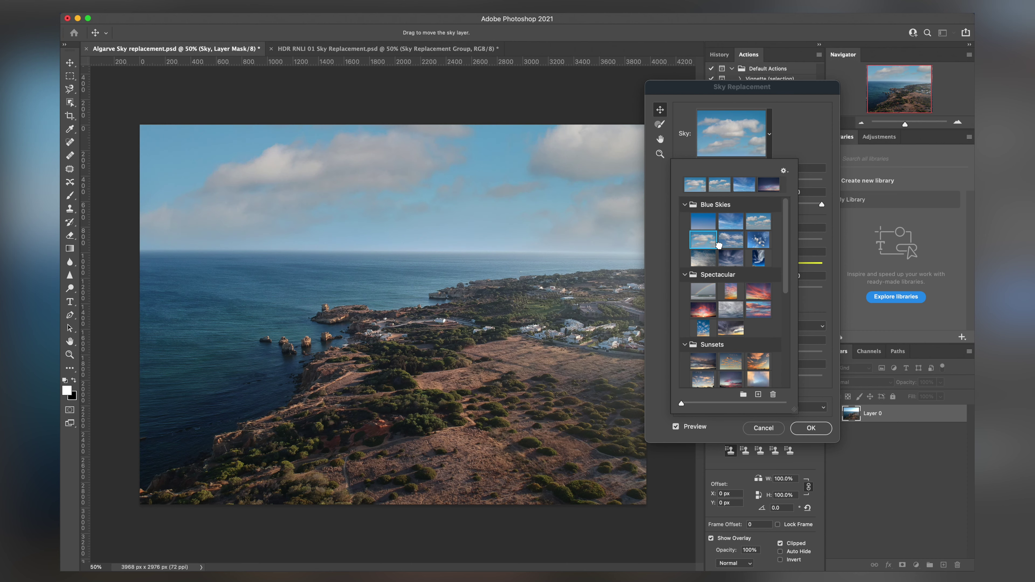
click(744, 251)
scroll(729, 285, down, 4)
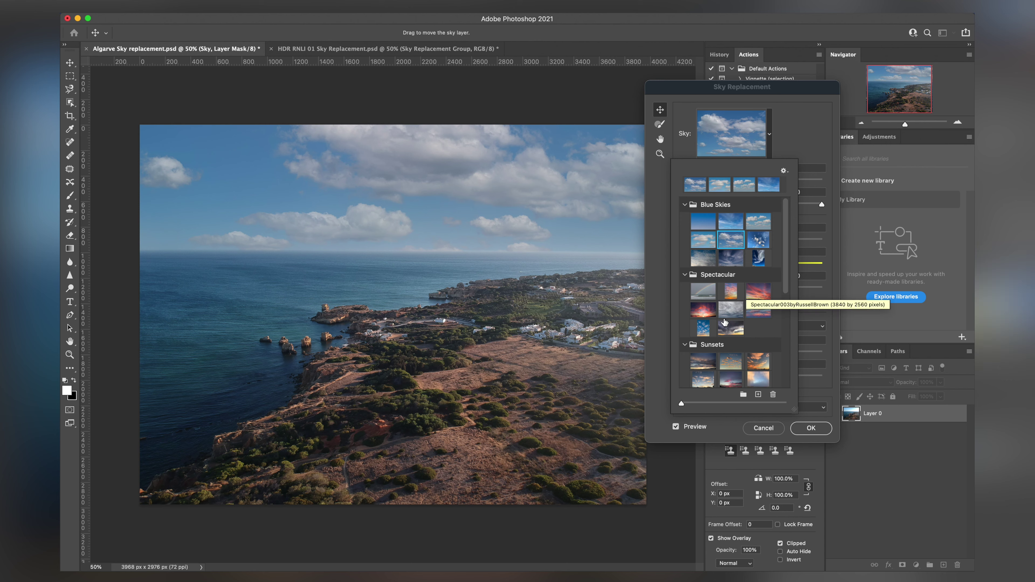
click(703, 250)
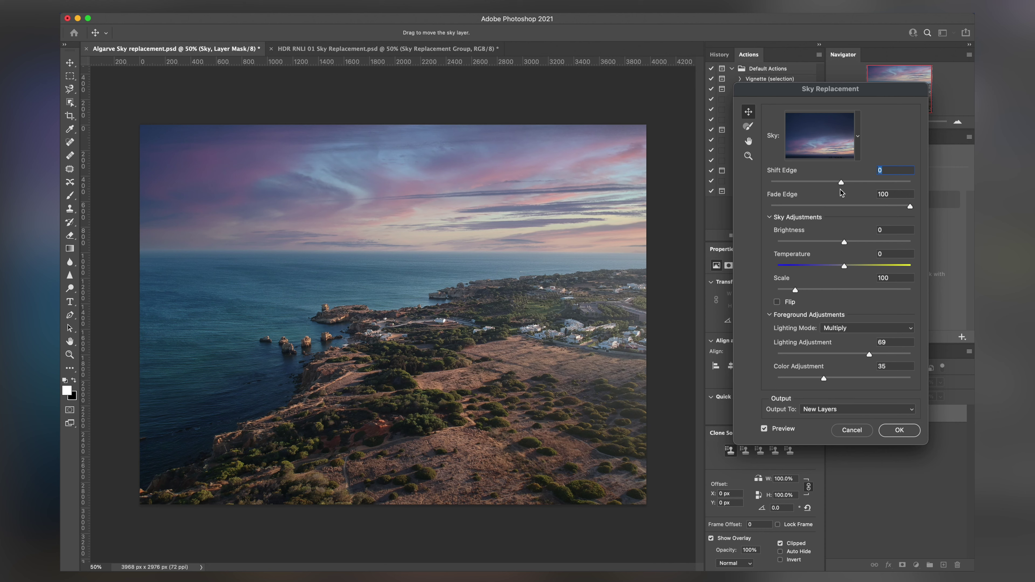
Set Shift Edge to -37, move the sunset clouds higher, then set Brightness -27 and Temperature -41.
drag(840, 182, 814, 183)
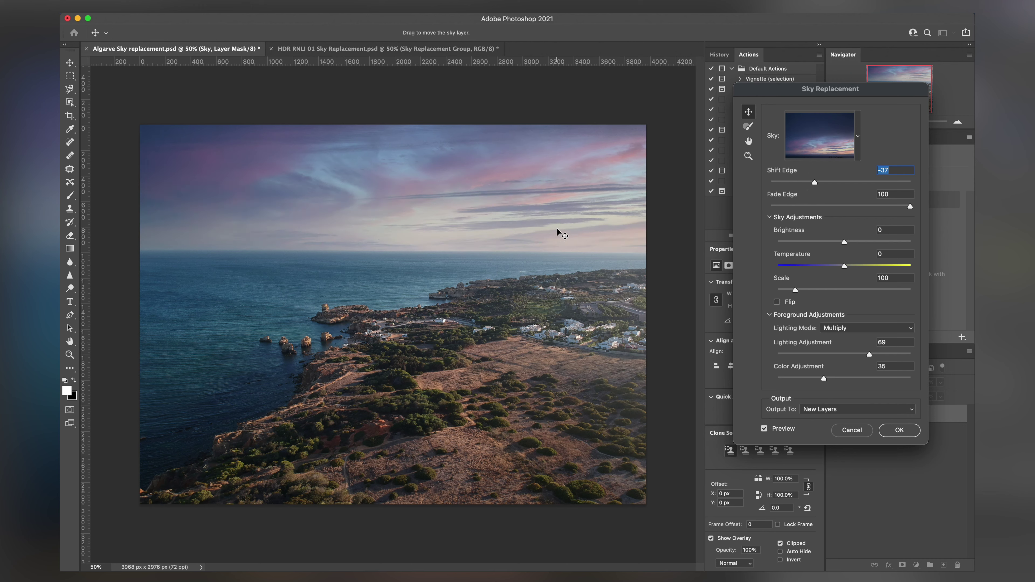
drag(559, 231, 553, 222)
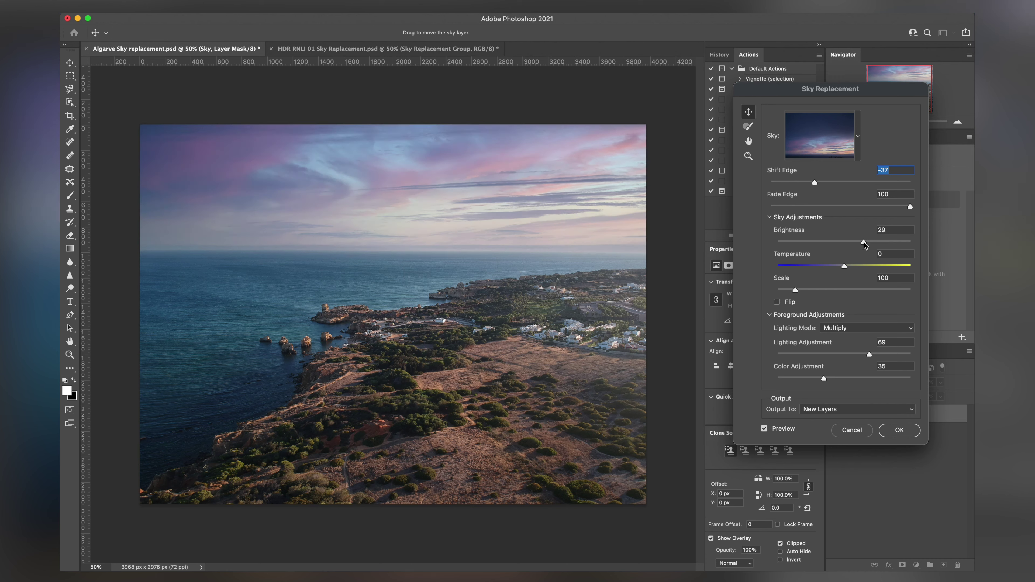
drag(844, 241, 817, 266)
click(865, 266)
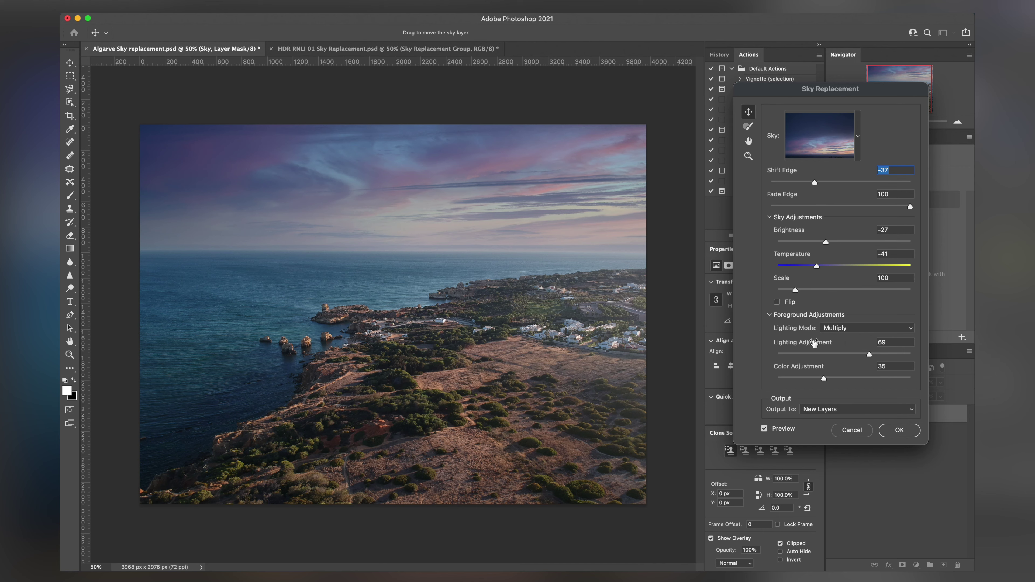
Set the sky Temperature to -32 and Color Adjustment to 71.
click(860, 266)
drag(860, 266, 822, 266)
click(839, 379)
drag(840, 381, 872, 381)
Toggle Preview to compare against the original sky, then apply the replacement as new layers.
click(764, 430)
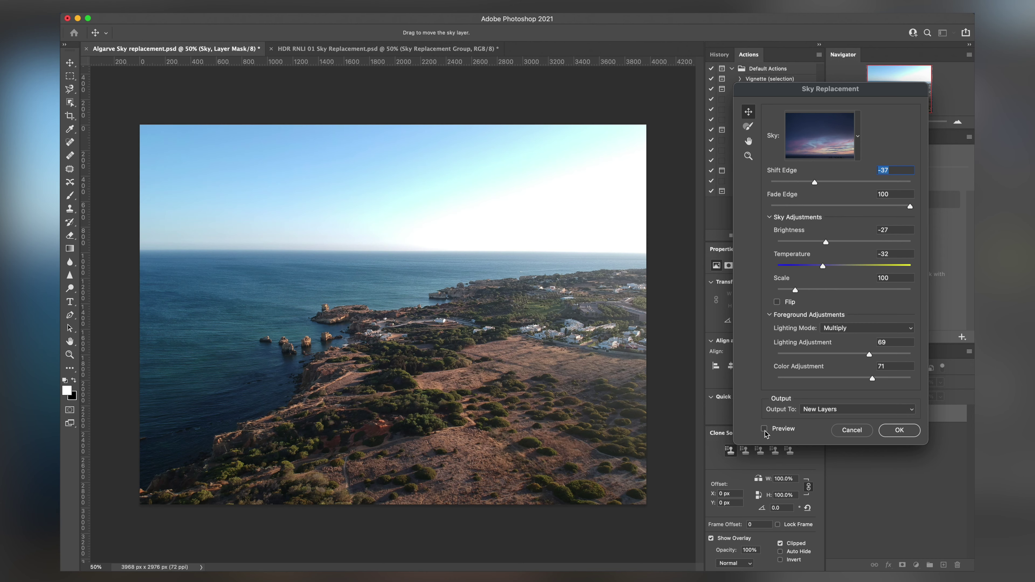
click(764, 430)
click(764, 430)
click(764, 430)
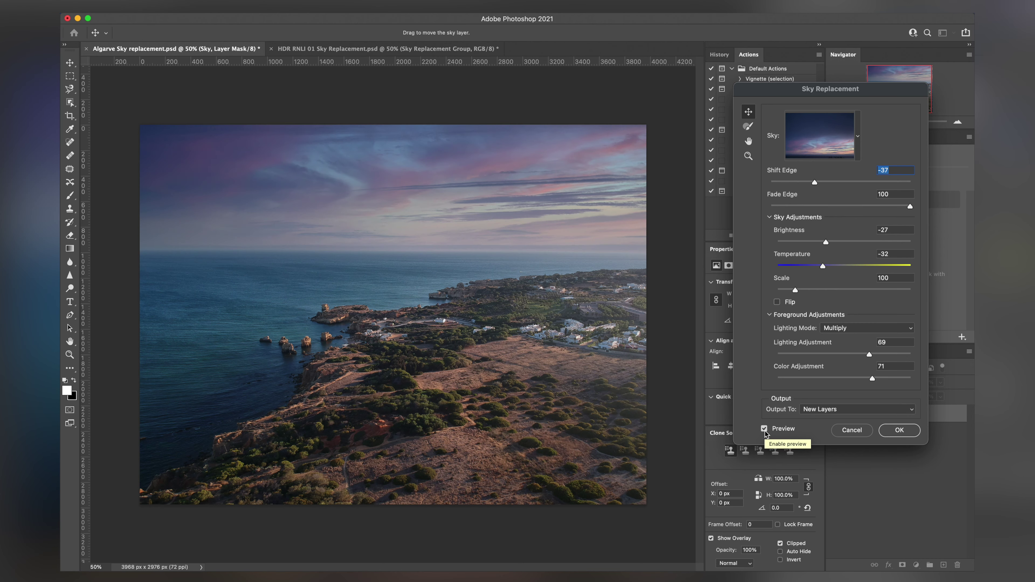
key(Return)
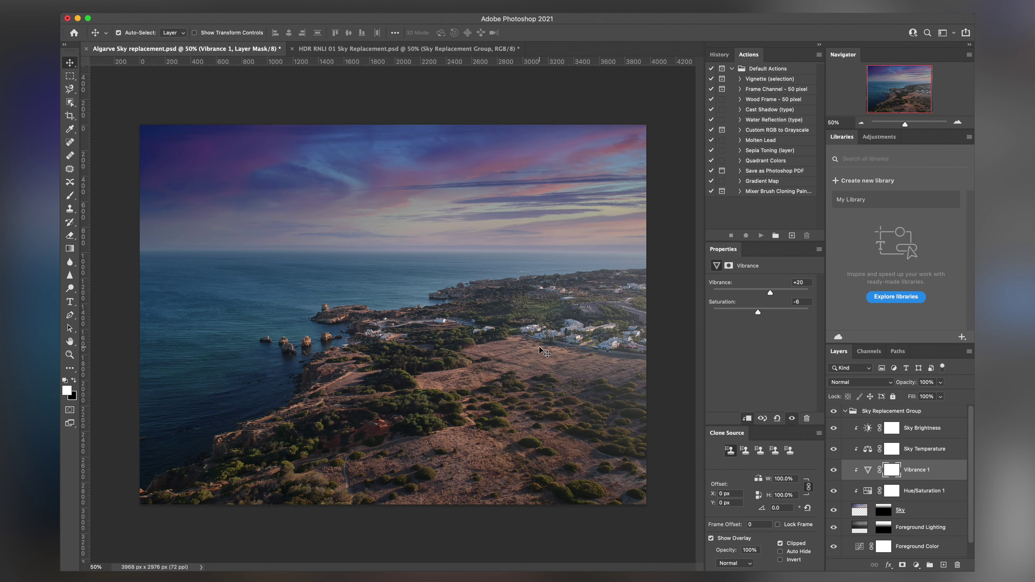
Switch to HDR RNLI 01 Sky Replacement.psd and toggle its Sky Replacement Group off and on.
click(361, 48)
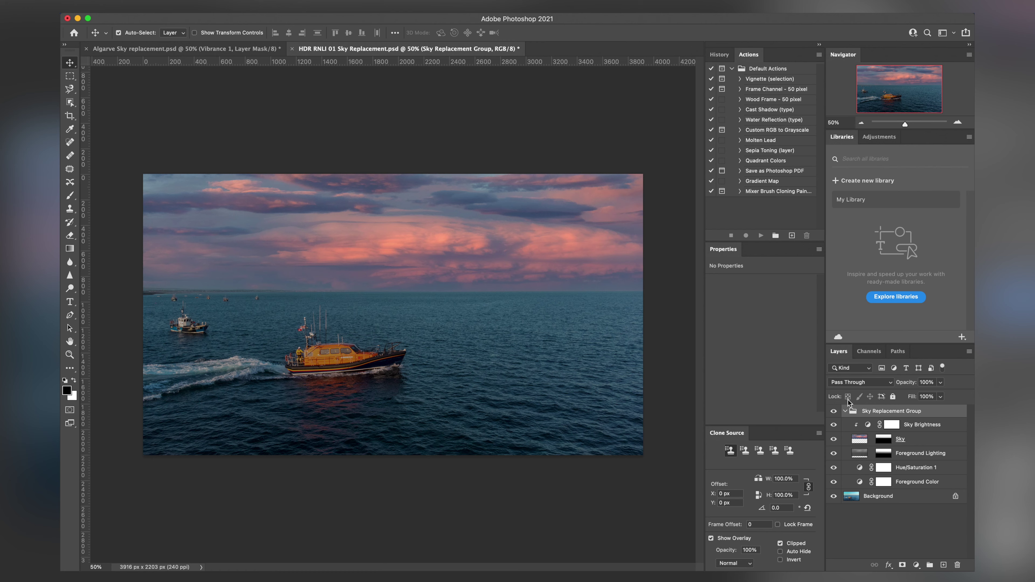
click(833, 410)
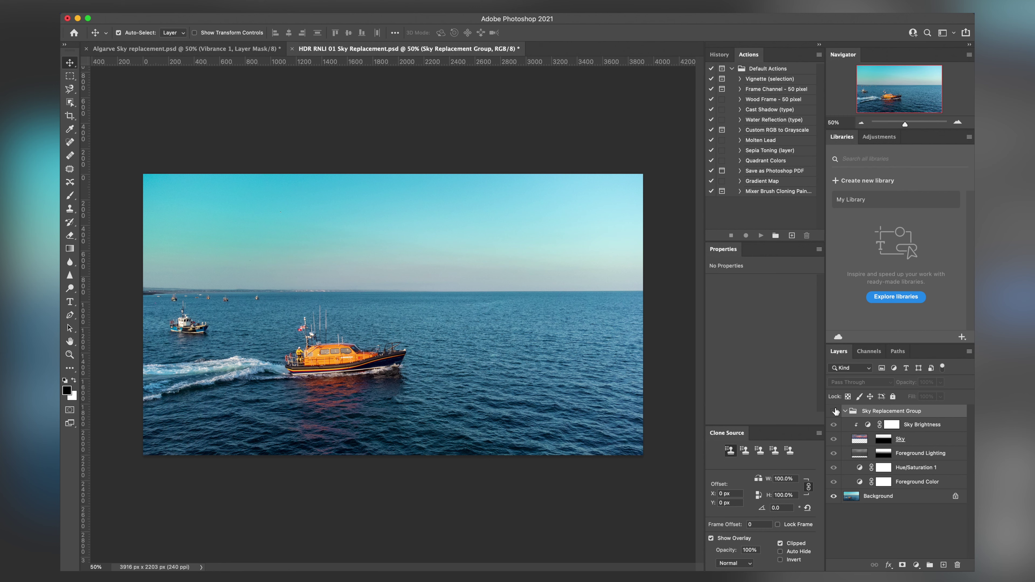
click(833, 411)
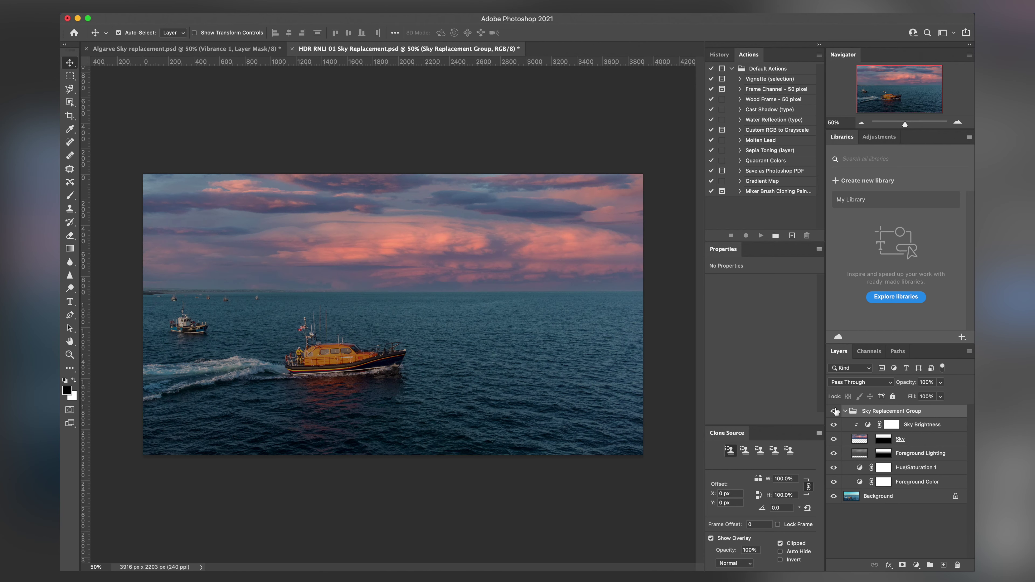